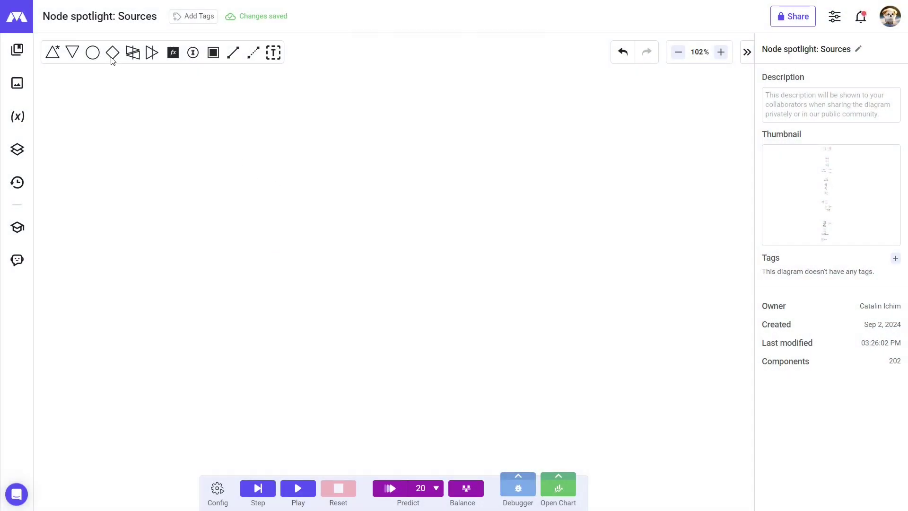
Drop an automatic Source node onto the empty canvas and briefly run the simulation.
{"action": "left_click_drag", "start_coordinate": [52, 52], "coordinate": [386, 271]}
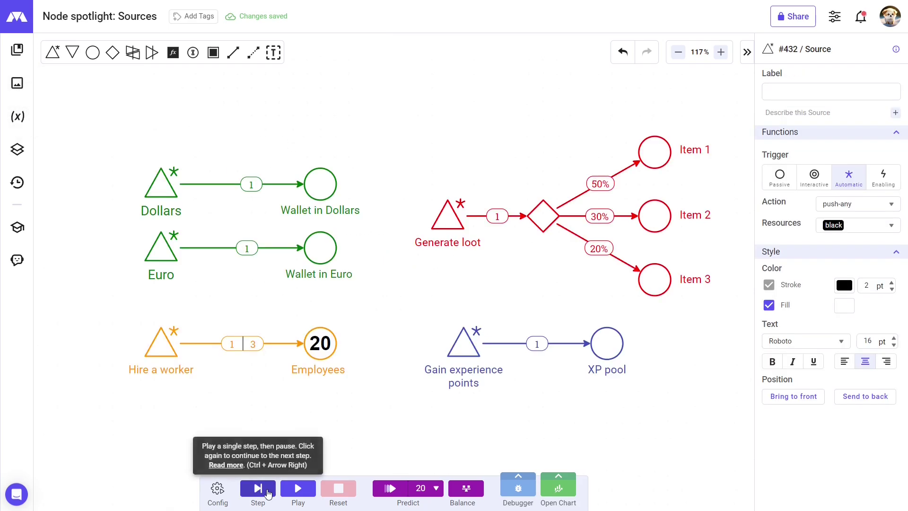
{"action": "left_click", "coordinate": [258, 488]}
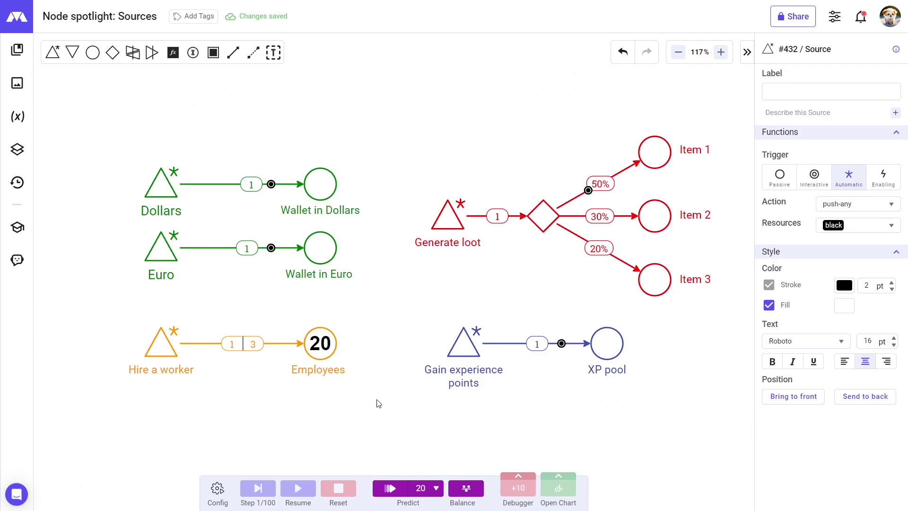
{"action": "key", "text": "space"}
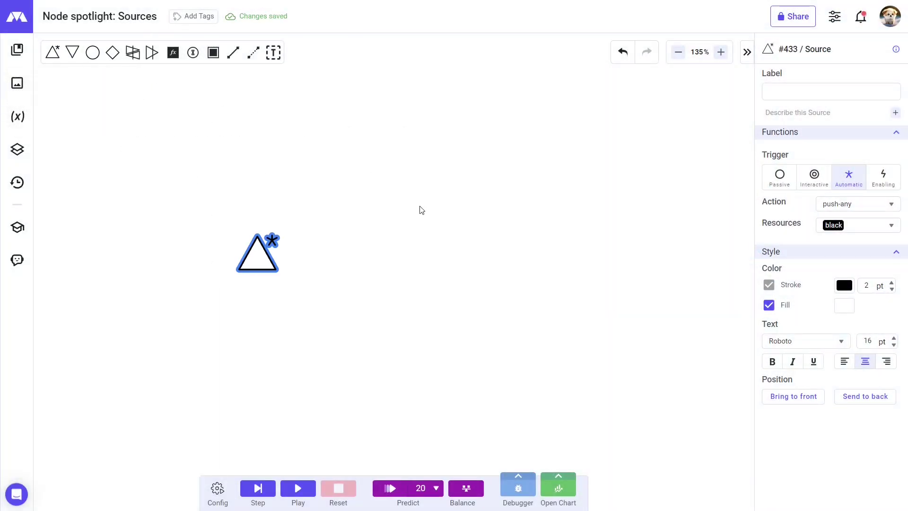
Add a Pool beside the Source and link them with a resource connection of flow 10.
{"action": "left_click_drag", "start_coordinate": [92, 52], "coordinate": [455, 241]}
{"action": "left_click_drag", "start_coordinate": [232, 52], "coordinate": [260, 254]}
{"action": "left_click_drag", "start_coordinate": [328, 261], "coordinate": [473, 253]}
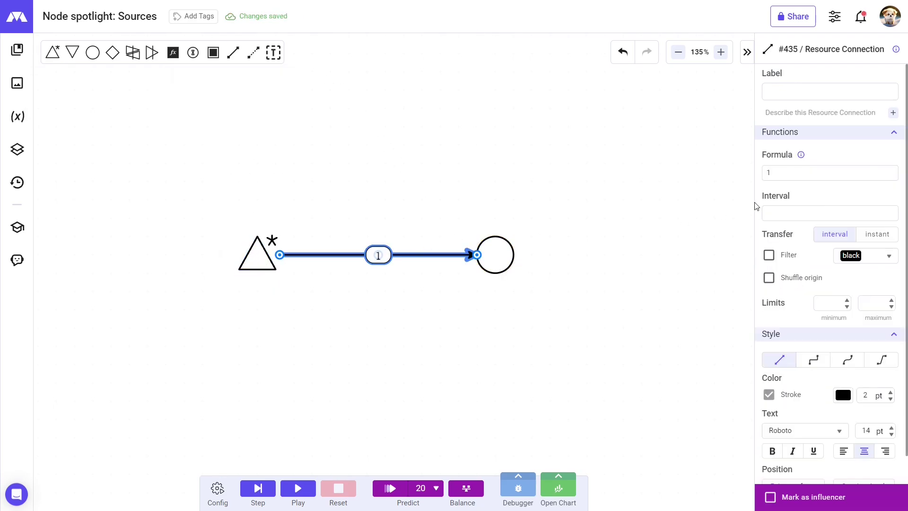
{"action": "left_click", "coordinate": [496, 242]}
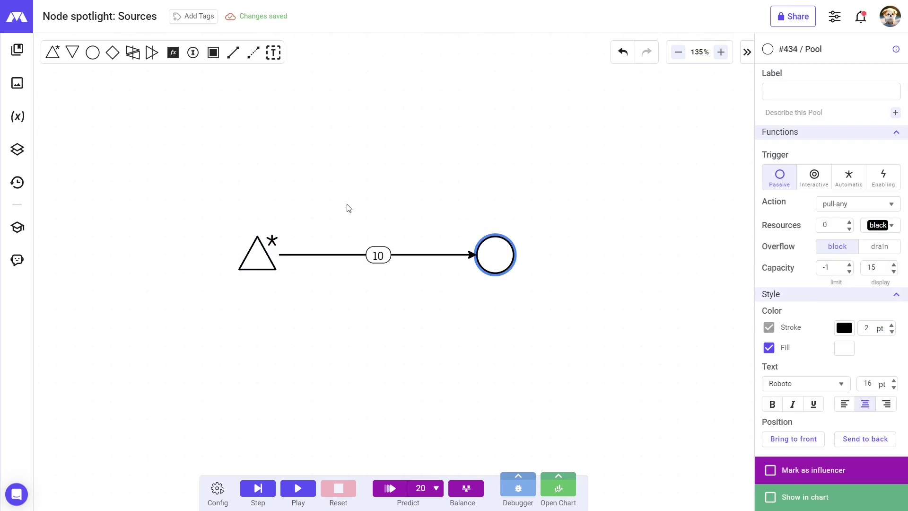
{"action": "left_click", "coordinate": [323, 217]}
Make the Source interactive, start the simulation, and fire it twice to fill the pool.
{"action": "left_click", "coordinate": [264, 252]}
{"action": "left_click", "coordinate": [814, 176]}
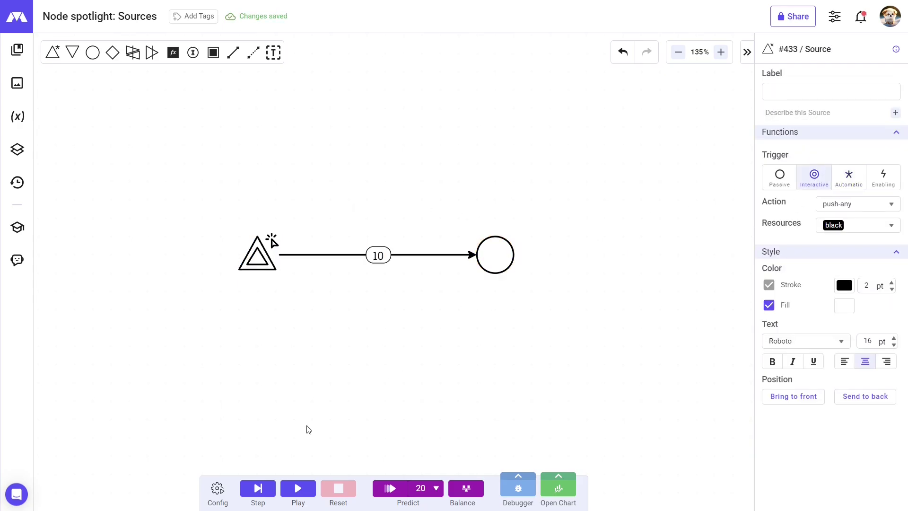
{"action": "left_click", "coordinate": [299, 489]}
{"action": "left_click", "coordinate": [259, 268]}
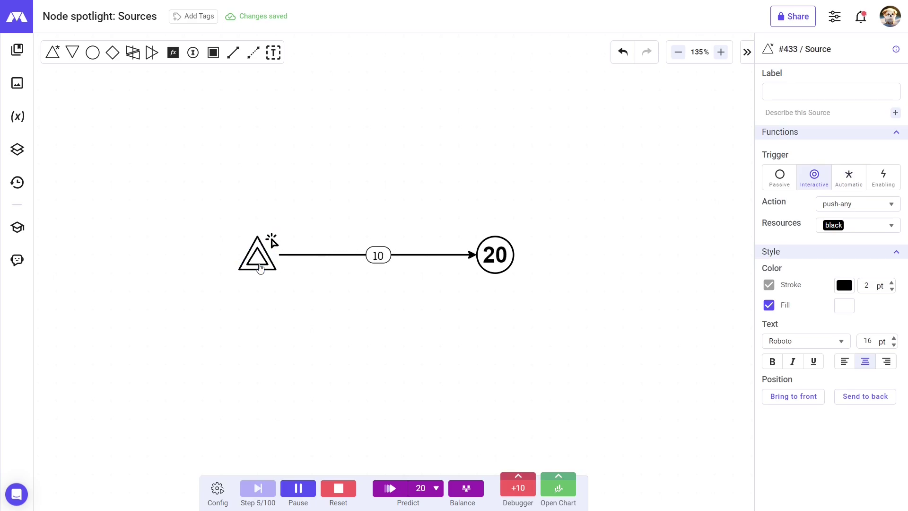
{"action": "left_click", "coordinate": [260, 268]}
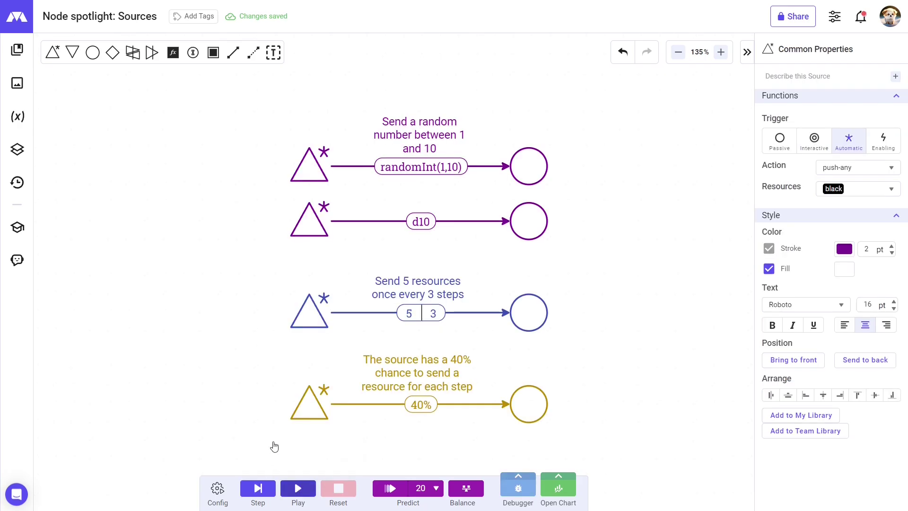
{"action": "key", "text": "space"}
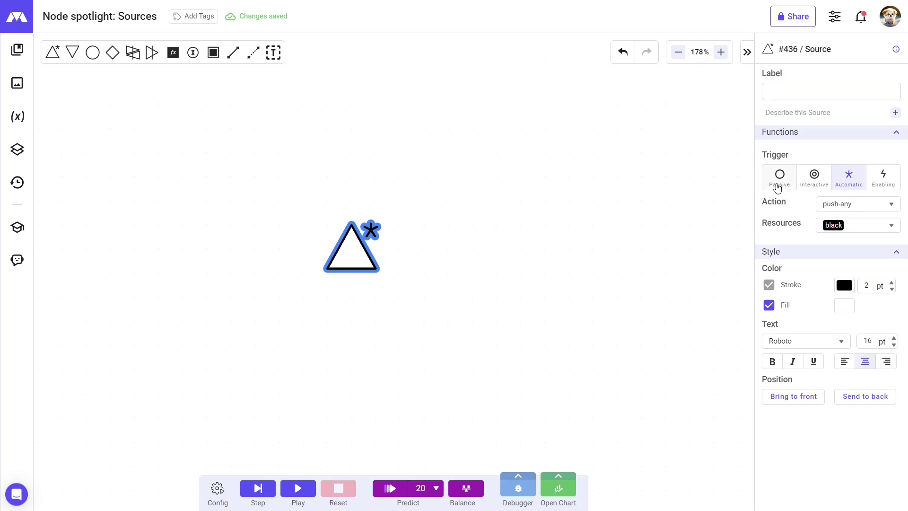
Switch the Source trigger through Passive, Interactive, Automatic, ending on Enabling, then run the example.
{"action": "left_click", "coordinate": [778, 187]}
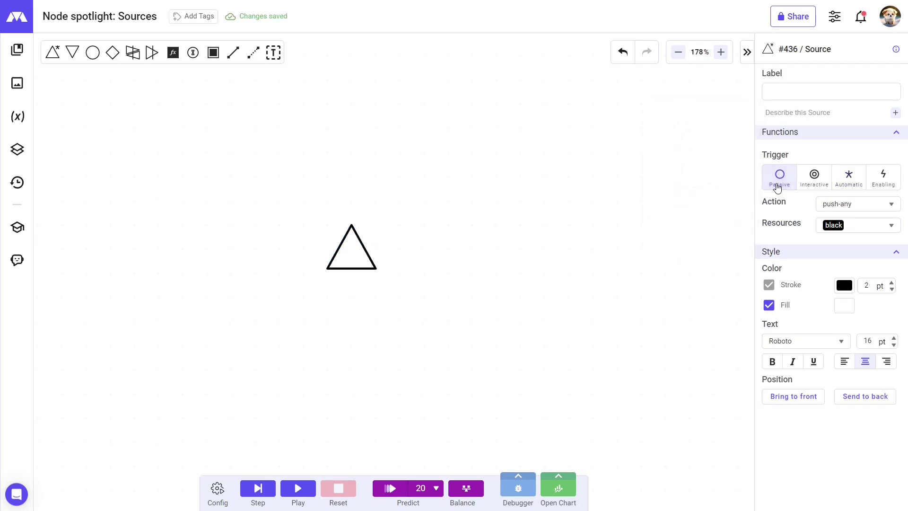
{"action": "left_click", "coordinate": [813, 186]}
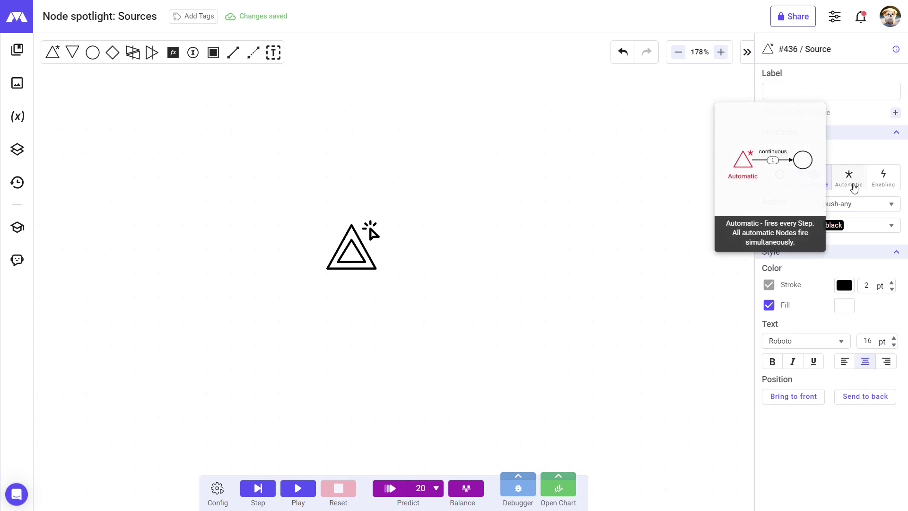
{"action": "left_click", "coordinate": [853, 187]}
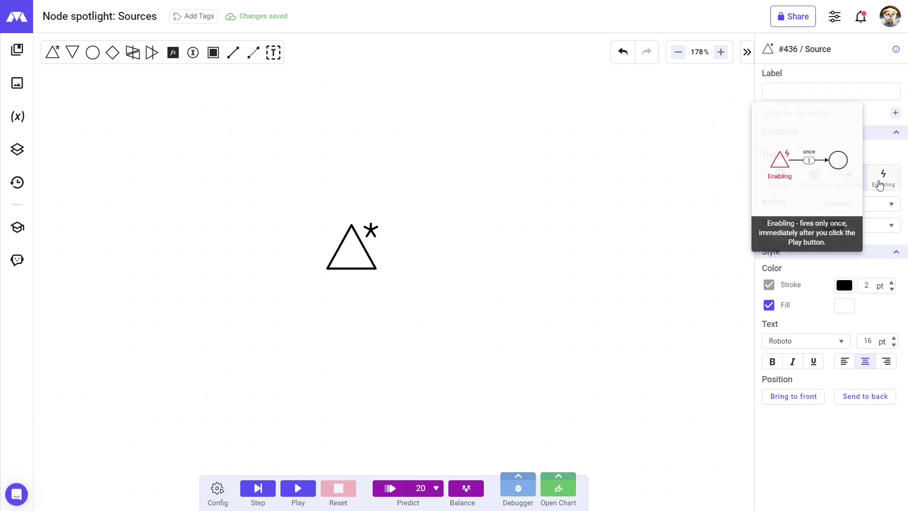
{"action": "left_click", "coordinate": [872, 186]}
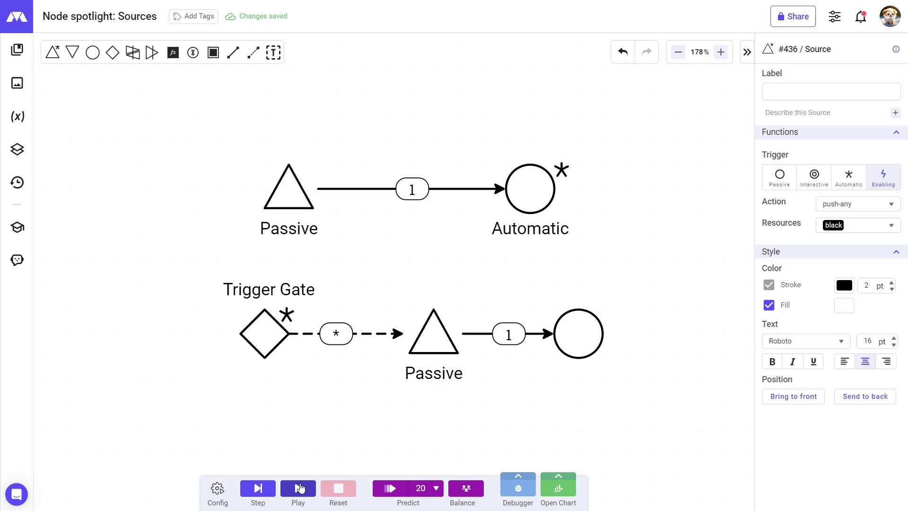
{"action": "left_click", "coordinate": [298, 488]}
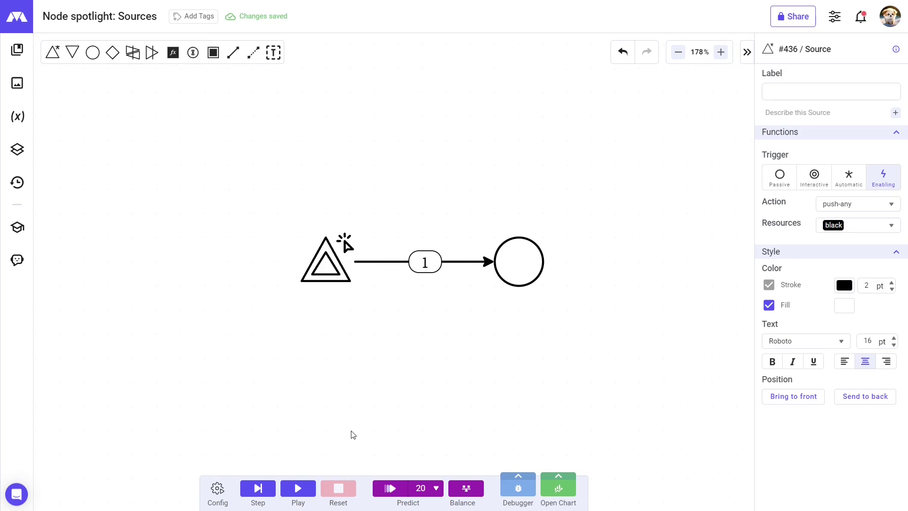
Run the Enabling example, fire the interactive Source, then reset and replay the simulation.
{"action": "left_click", "coordinate": [298, 488]}
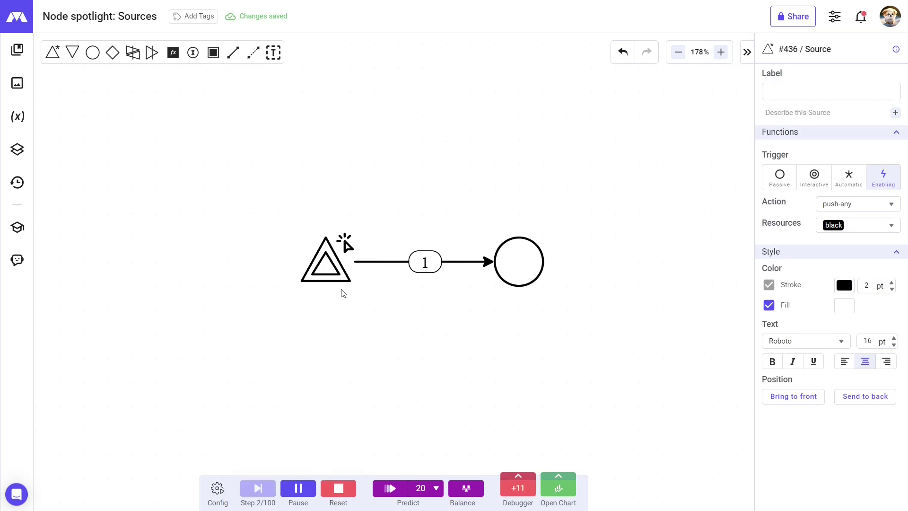
{"action": "left_click", "coordinate": [335, 277]}
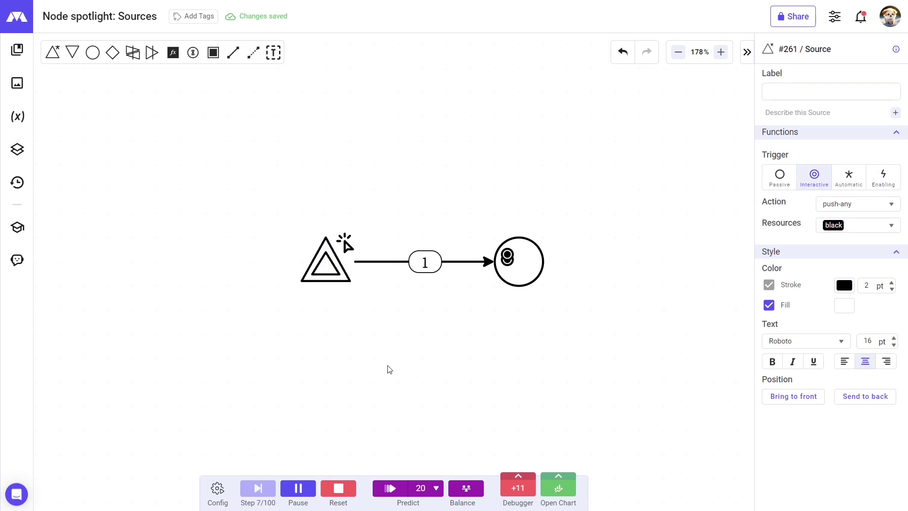
{"action": "left_click", "coordinate": [338, 488]}
{"action": "left_click", "coordinate": [298, 492]}
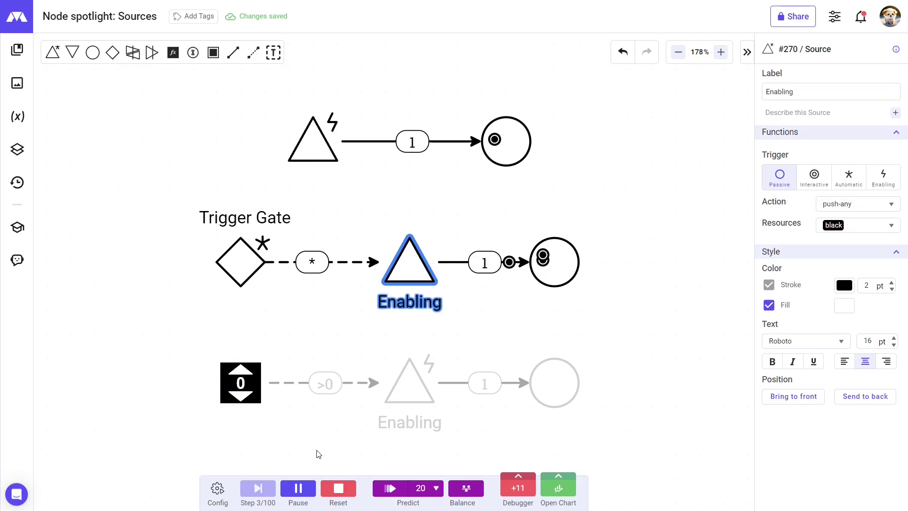
Toggle the register between 0 and 1 twice to stop and restart the lower source.
{"action": "left_click", "coordinate": [243, 377]}
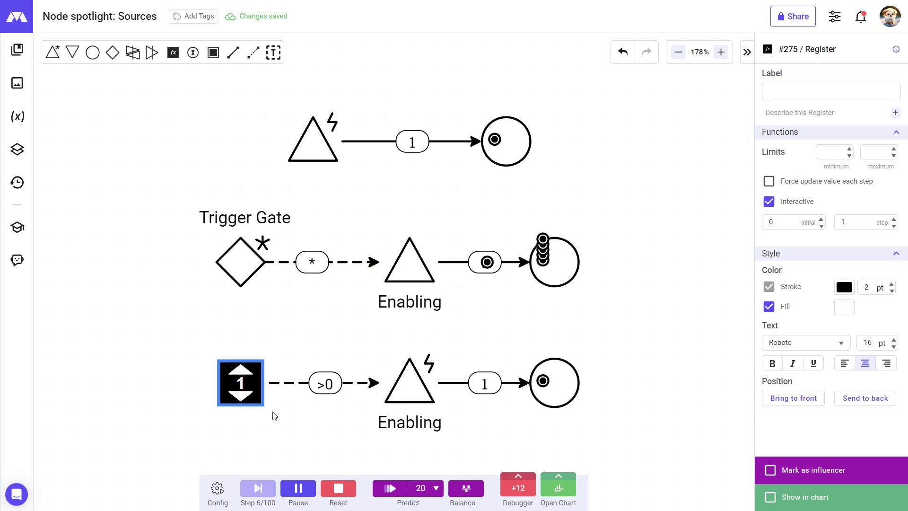
{"action": "left_click", "coordinate": [245, 398]}
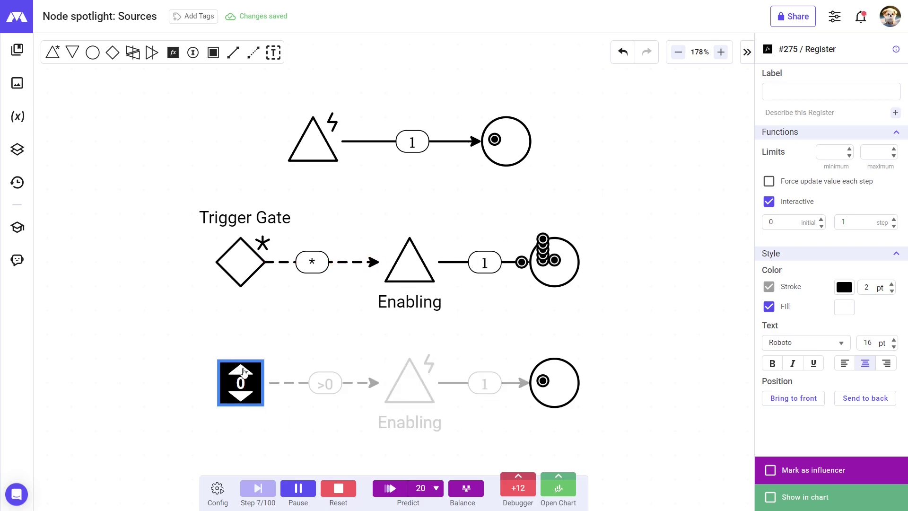
{"action": "left_click", "coordinate": [244, 372]}
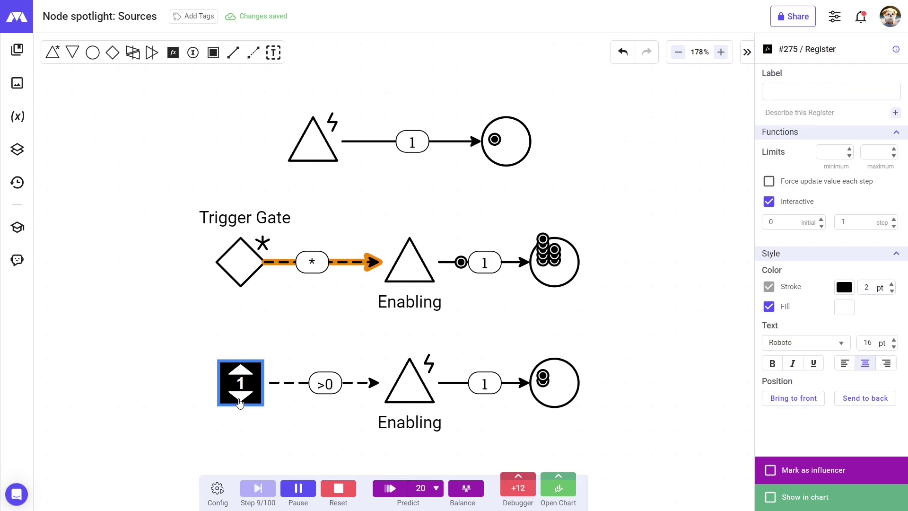
{"action": "left_click", "coordinate": [239, 388]}
{"action": "left_click", "coordinate": [240, 372]}
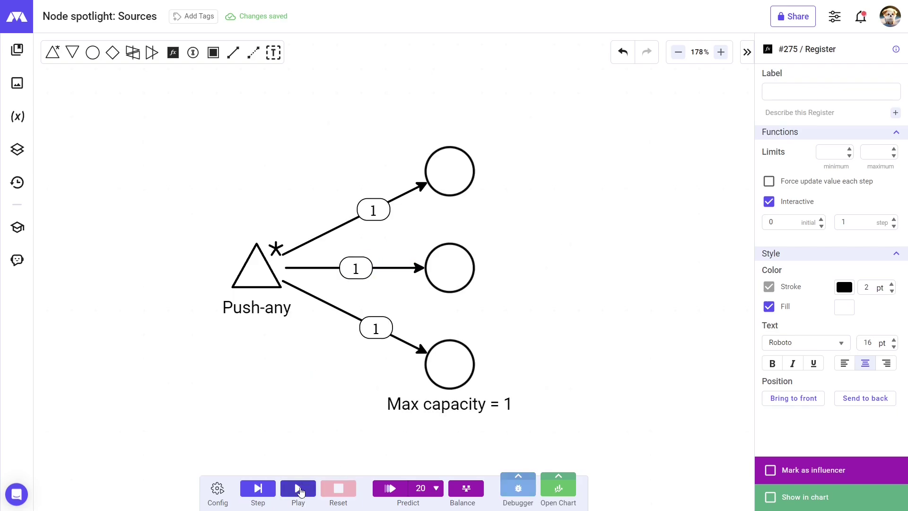
Play the Push-any example, then play the Push-all example with its three capacity-1 pools.
{"action": "left_click", "coordinate": [298, 489]}
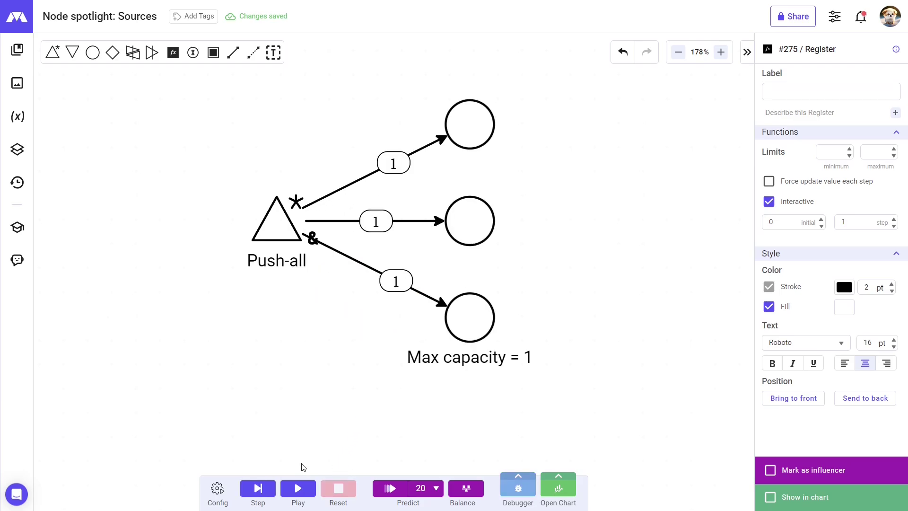
{"action": "left_click", "coordinate": [299, 489]}
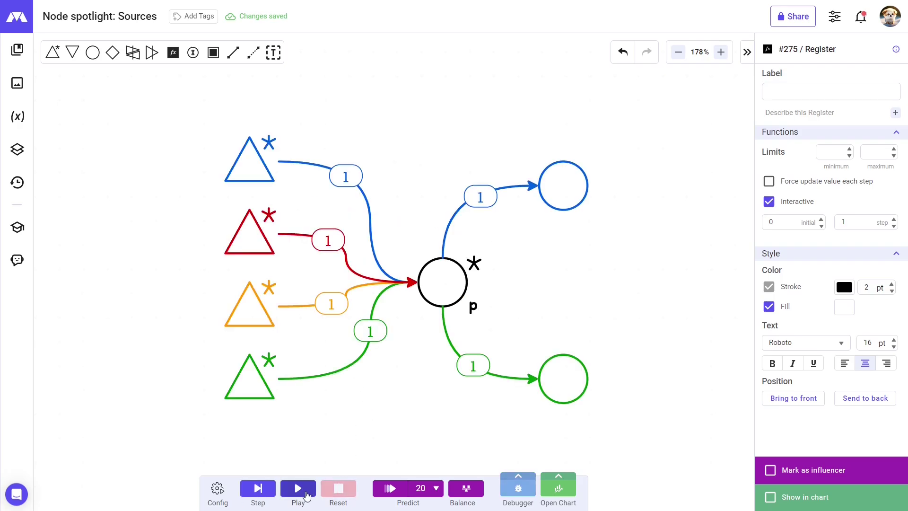
Run the colour-coded sources example and inspect the green source's Resources colour list.
{"action": "left_click", "coordinate": [303, 488]}
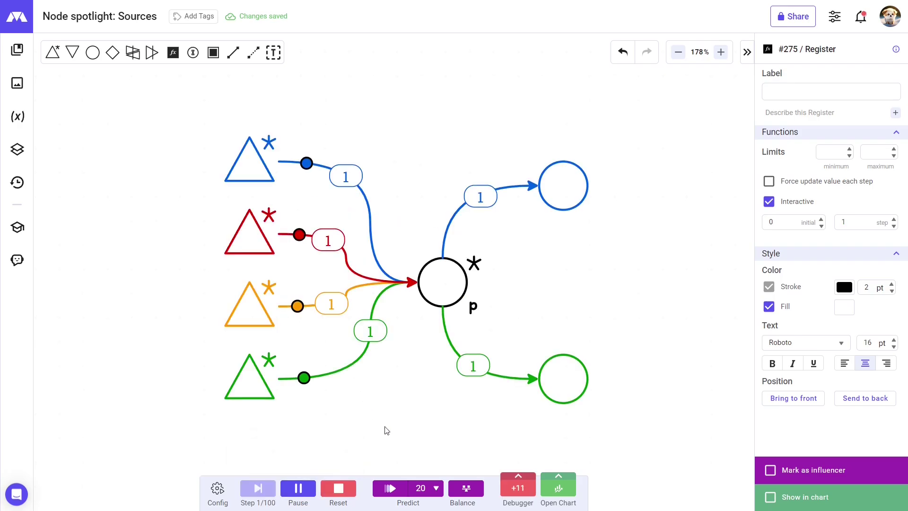
{"action": "left_click", "coordinate": [394, 404]}
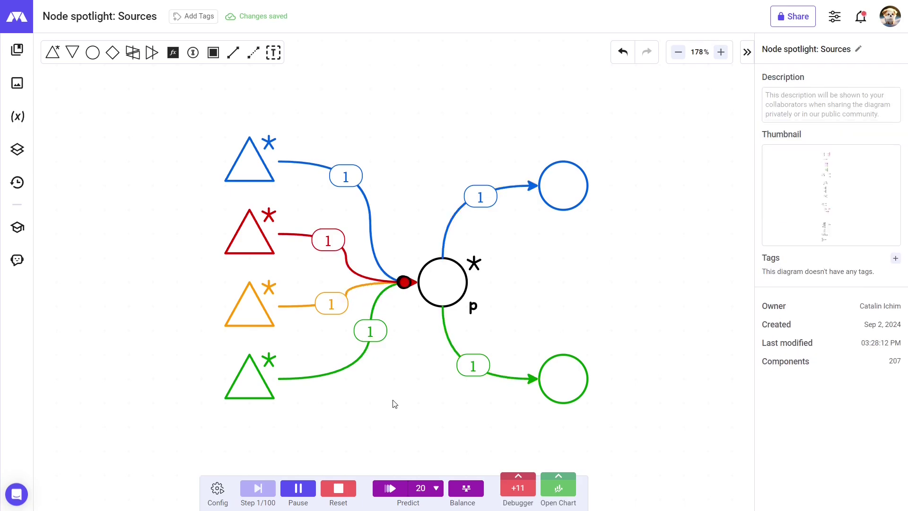
{"action": "left_click", "coordinate": [251, 372]}
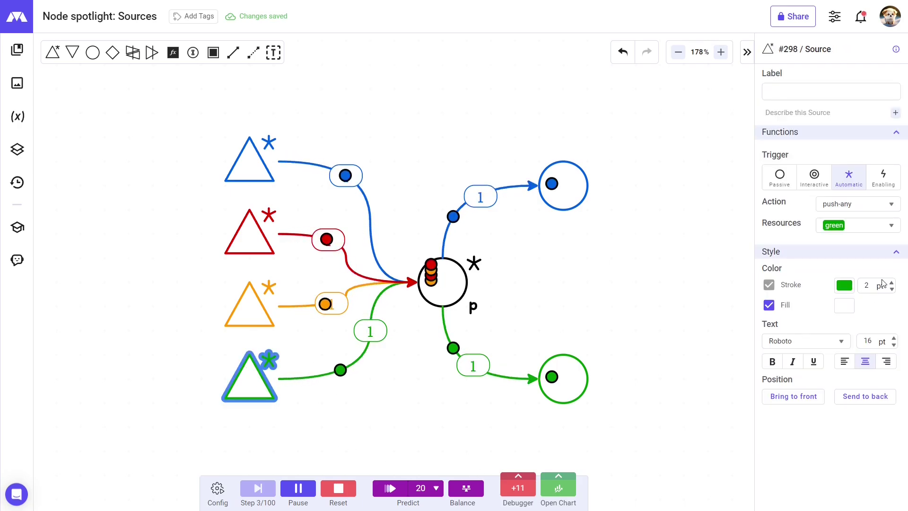
{"action": "left_click", "coordinate": [862, 229]}
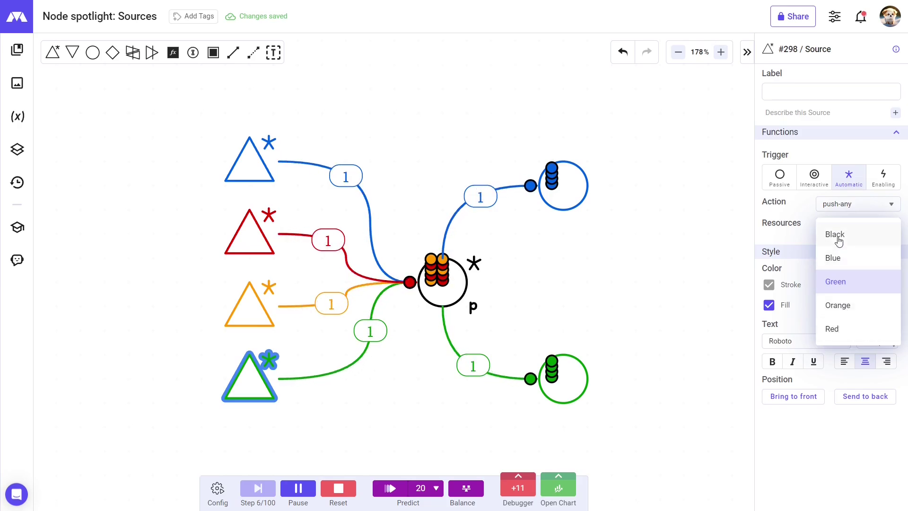
{"action": "left_click", "coordinate": [672, 300]}
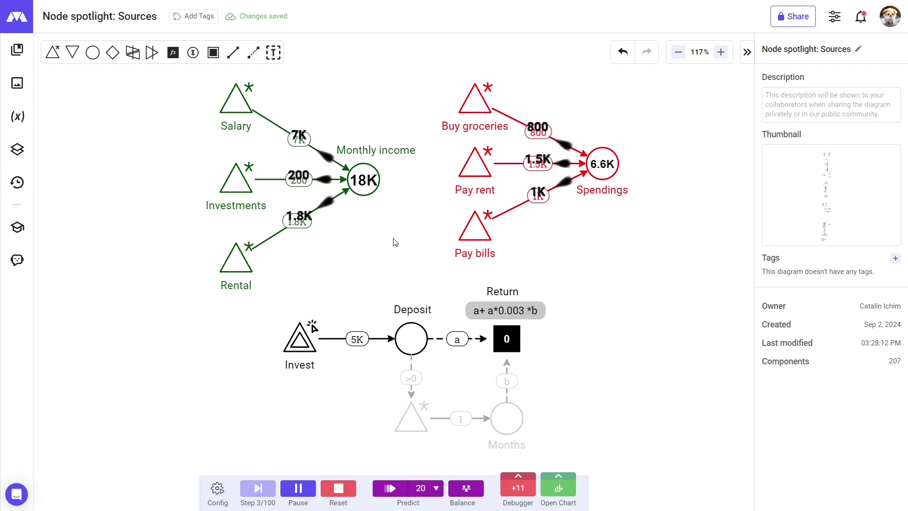
Fire the Invest source to deposit 5K, then go to the project workflow example.
{"action": "left_click", "coordinate": [299, 336]}
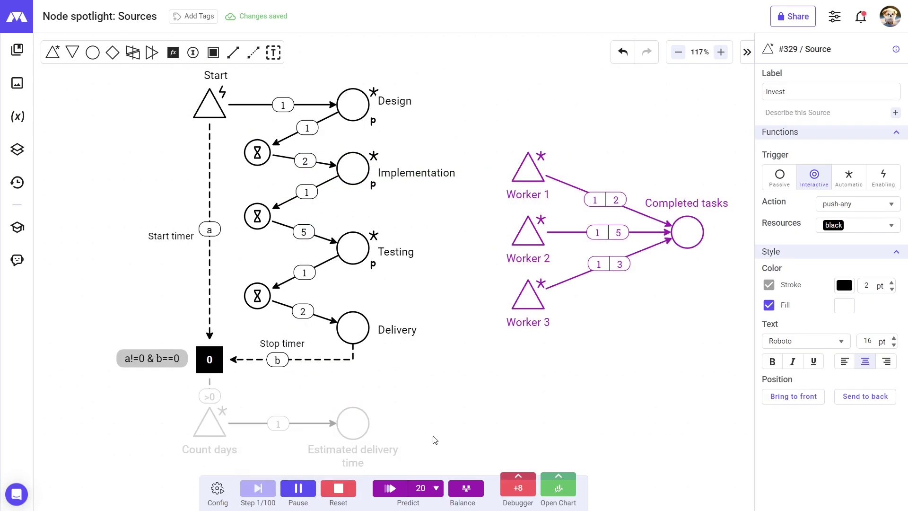
{"action": "left_click", "coordinate": [438, 432]}
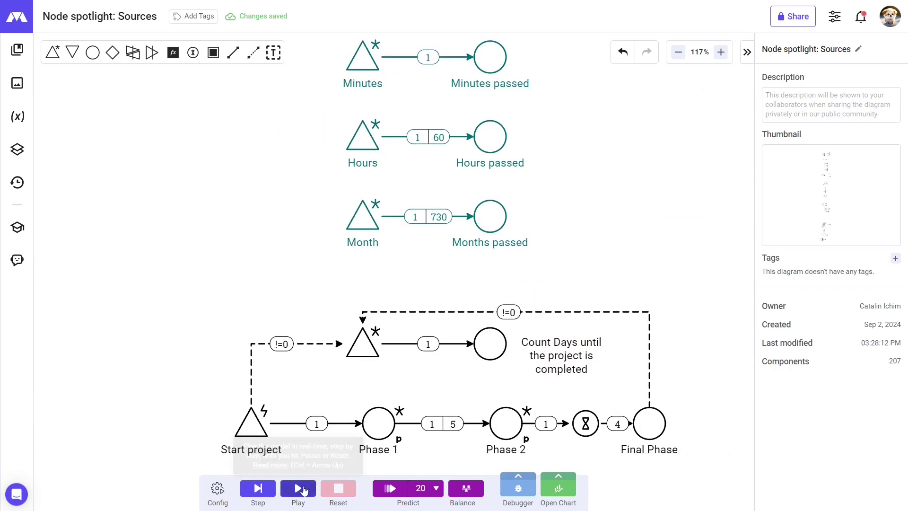
Restart the simulation on the time-counting Minutes/Hours/Month example.
{"action": "left_click", "coordinate": [298, 488]}
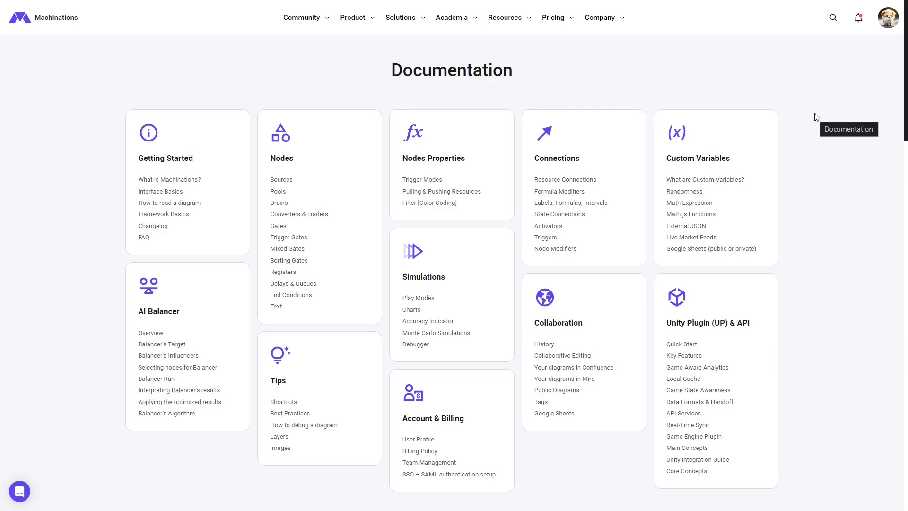
Scroll the Documentation page down to the Tutorials and Webinars sections.
{"action": "scroll", "coordinate": [815, 118], "scroll_direction": "down", "scroll_amount": 3}
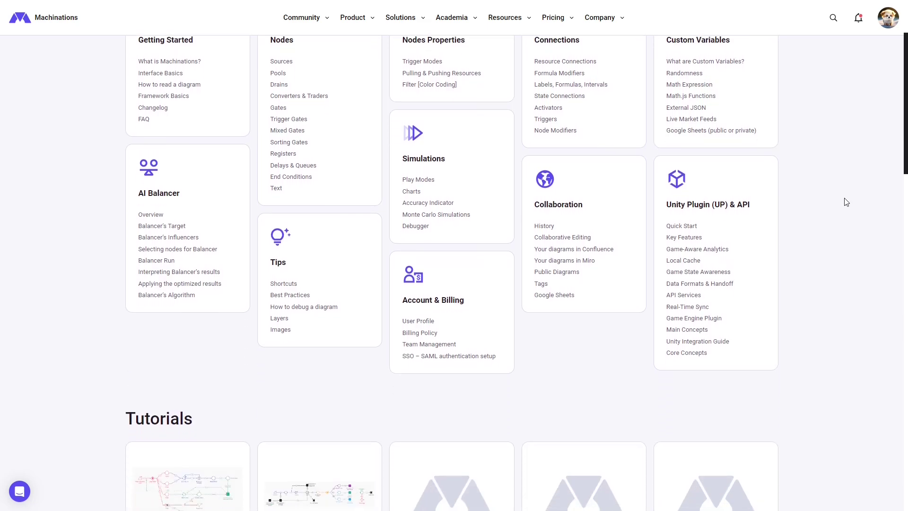
{"action": "scroll", "coordinate": [846, 202], "scroll_direction": "down", "scroll_amount": 5}
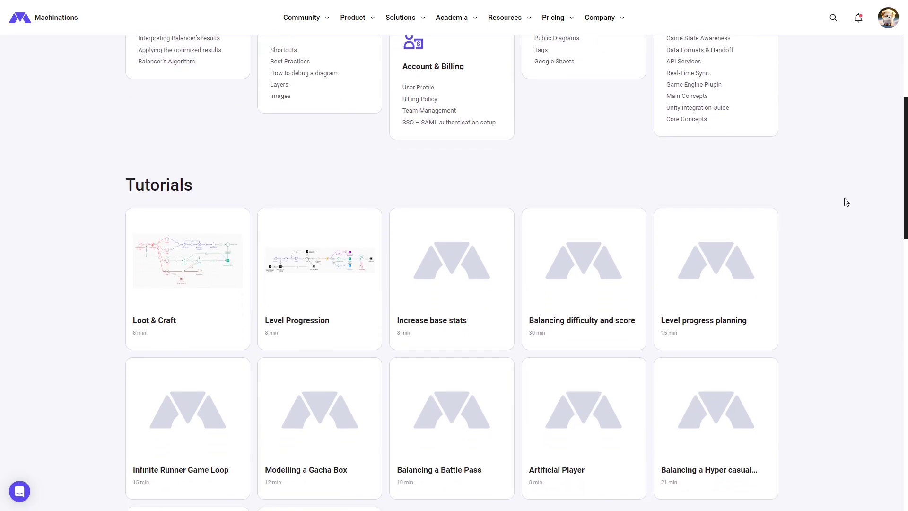
{"action": "scroll", "coordinate": [846, 202], "scroll_direction": "down", "scroll_amount": 5}
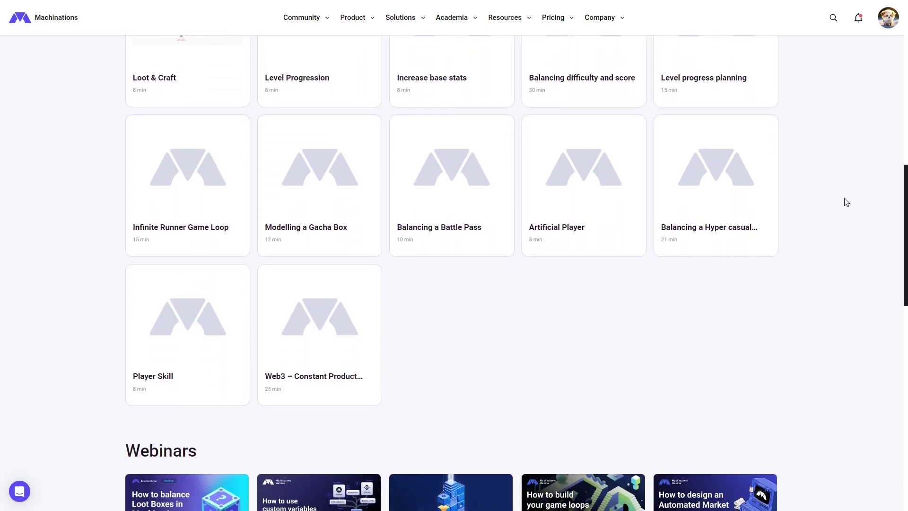